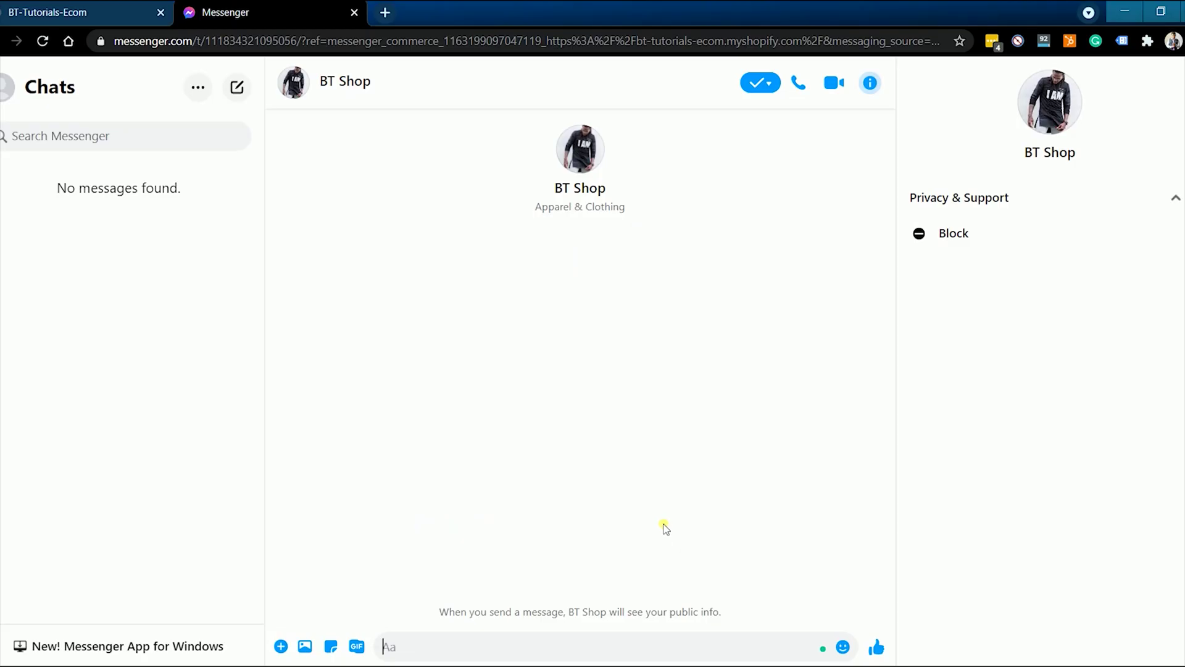
- Write 'Hey I have a question about your product' in the BT Shop Messenger chat
type("Hey I have a question about your product")
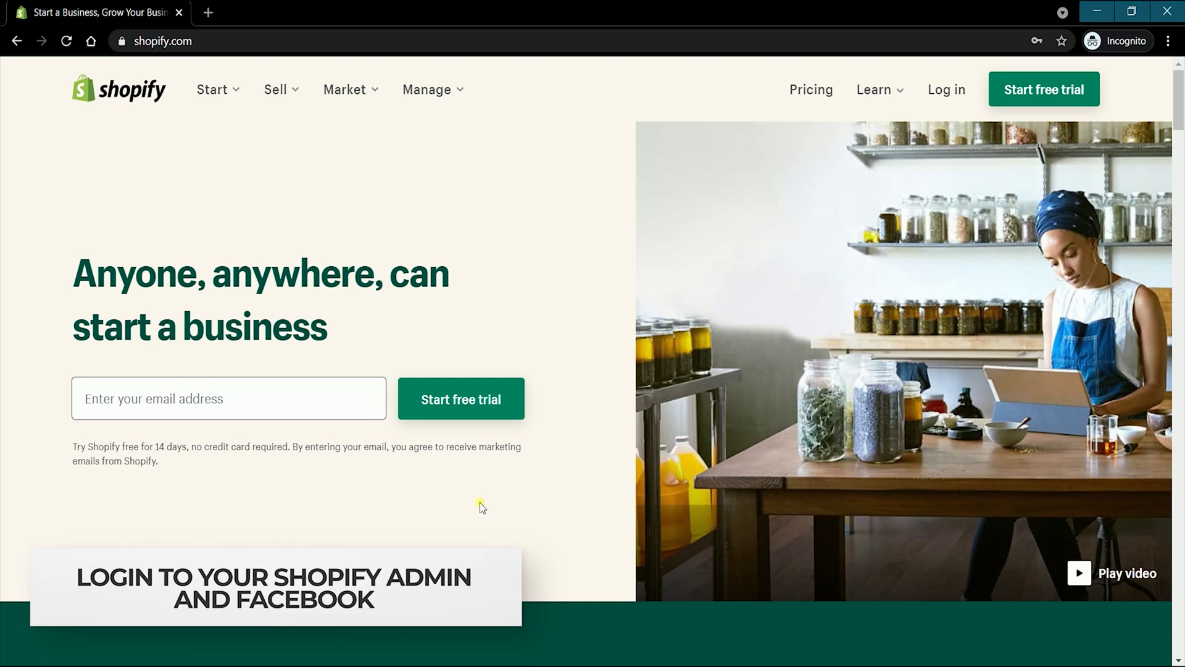
- Open the BT Shop page on Facebook in a new tab, then go back to the Shopify admin
key("ctrl+t")
type("face")
key("Return")
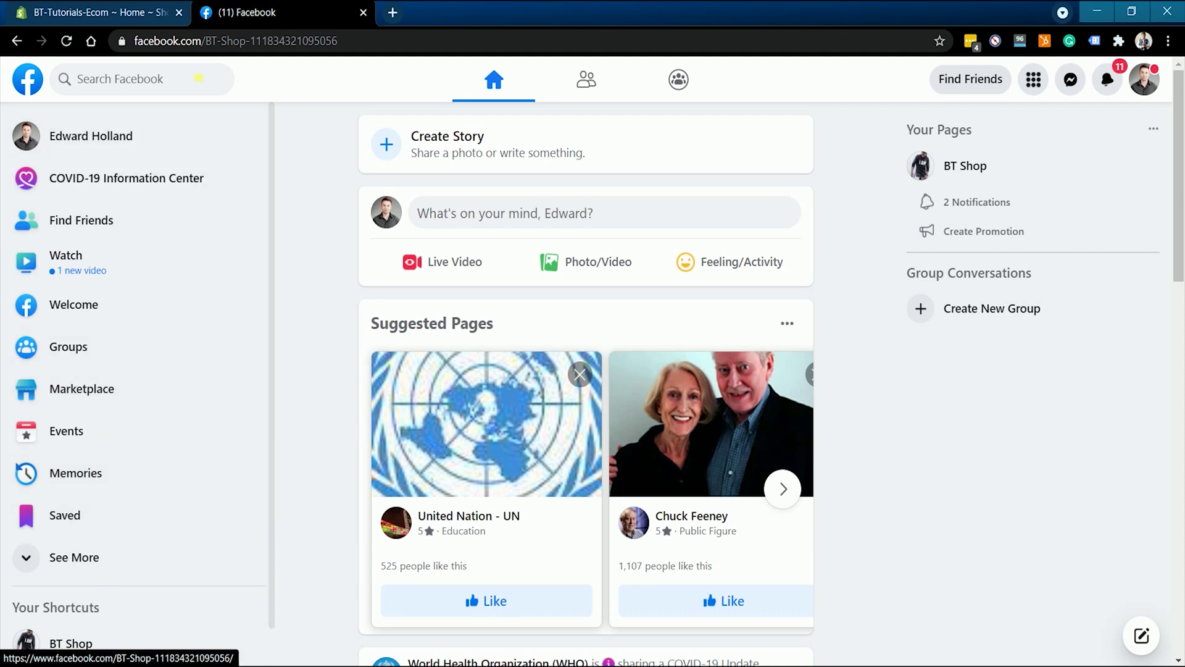
left_click(68, 642)
left_click(26, 87)
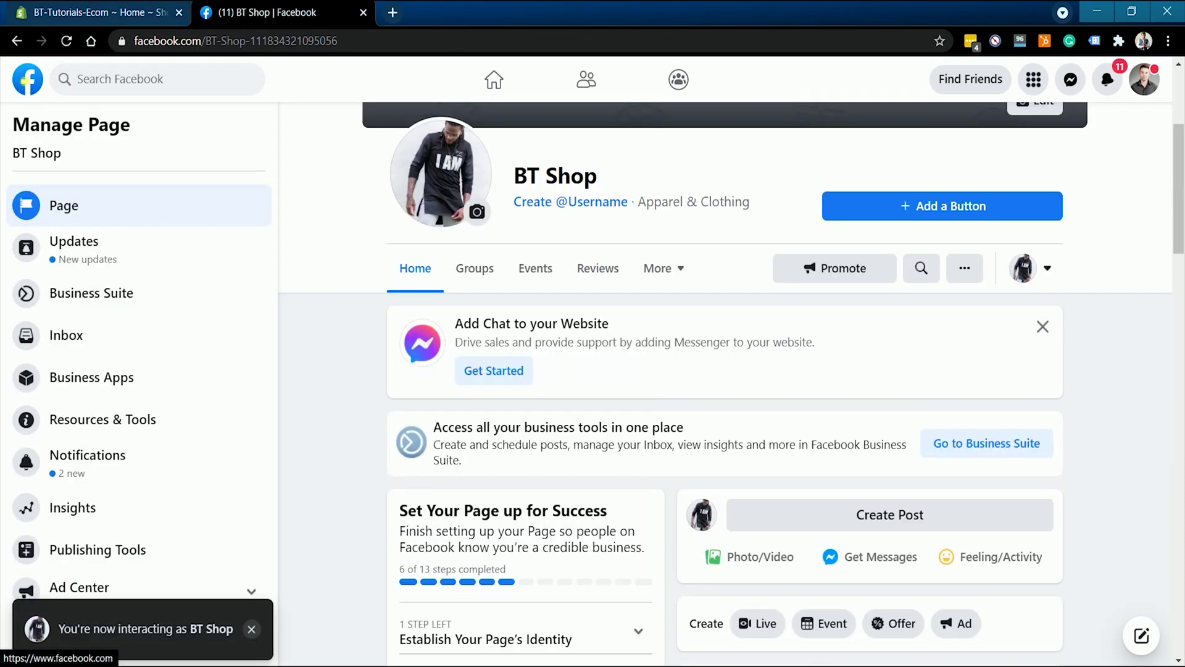
left_click(108, 15)
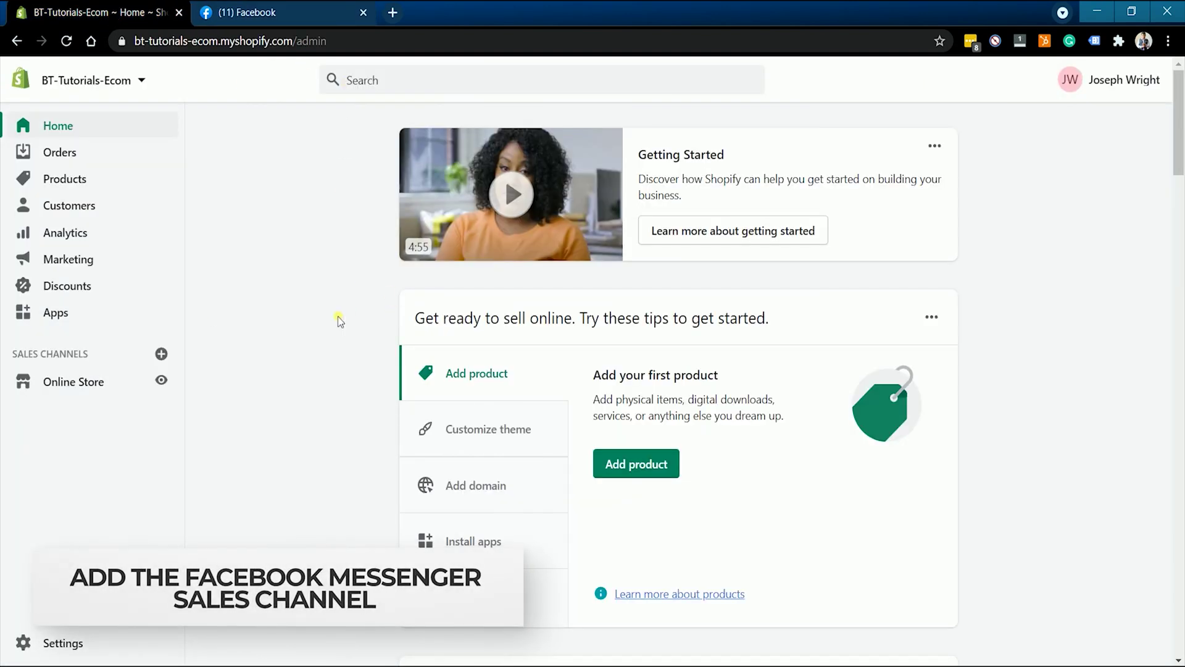
- Add Messenger from the Add sales channel list under Sales Channels
left_click(170, 355)
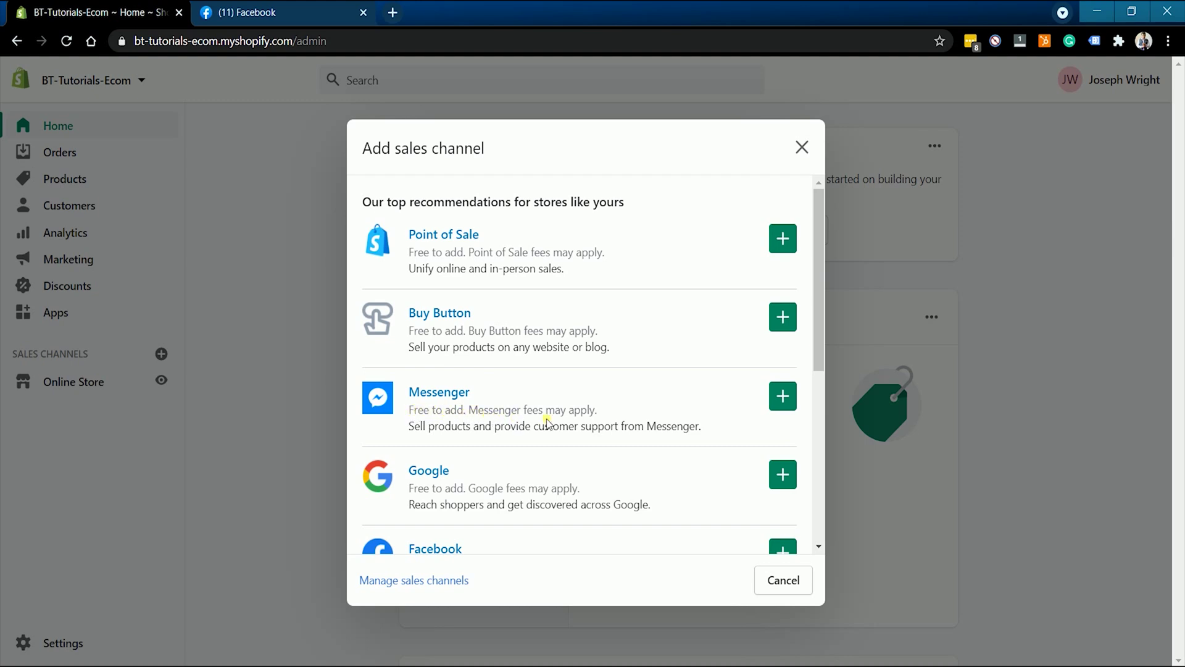
left_click(783, 397)
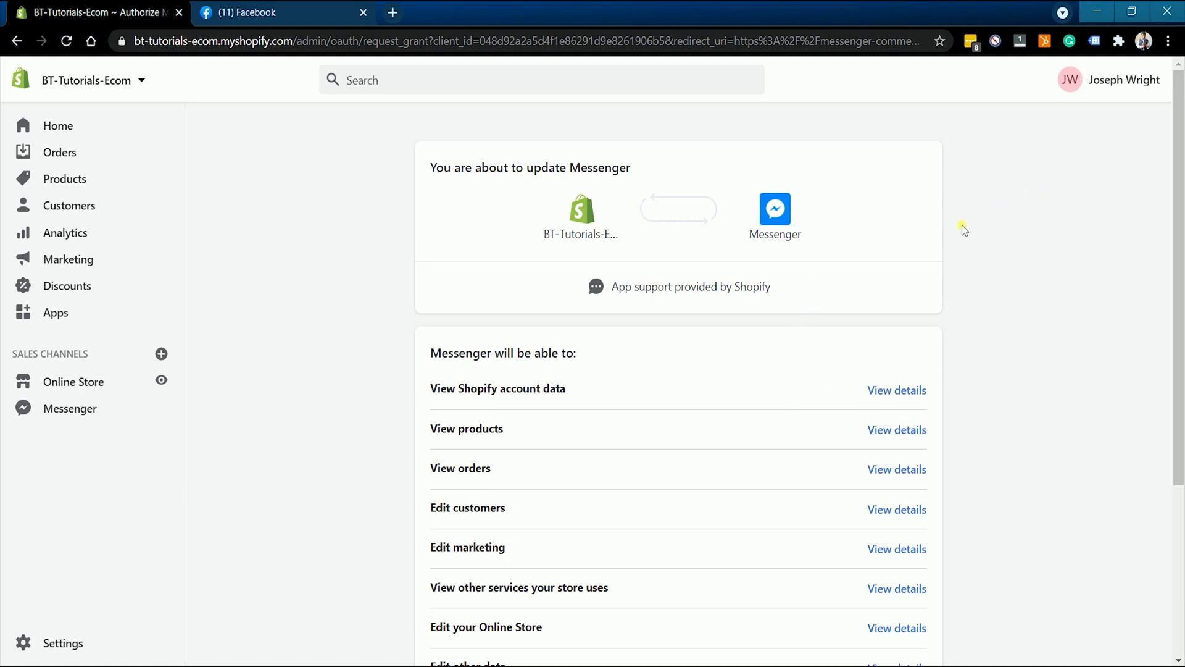
- Approve Messenger's store permissions with Update sales channel
scroll(964, 227, "down", 4)
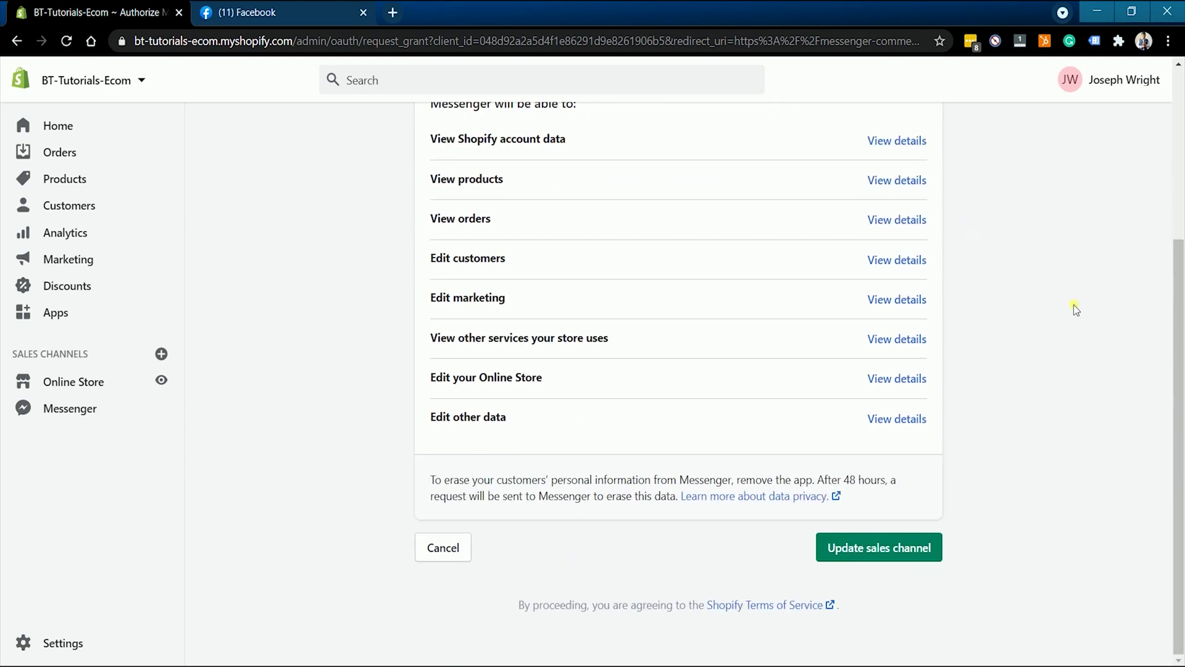
left_click(875, 548)
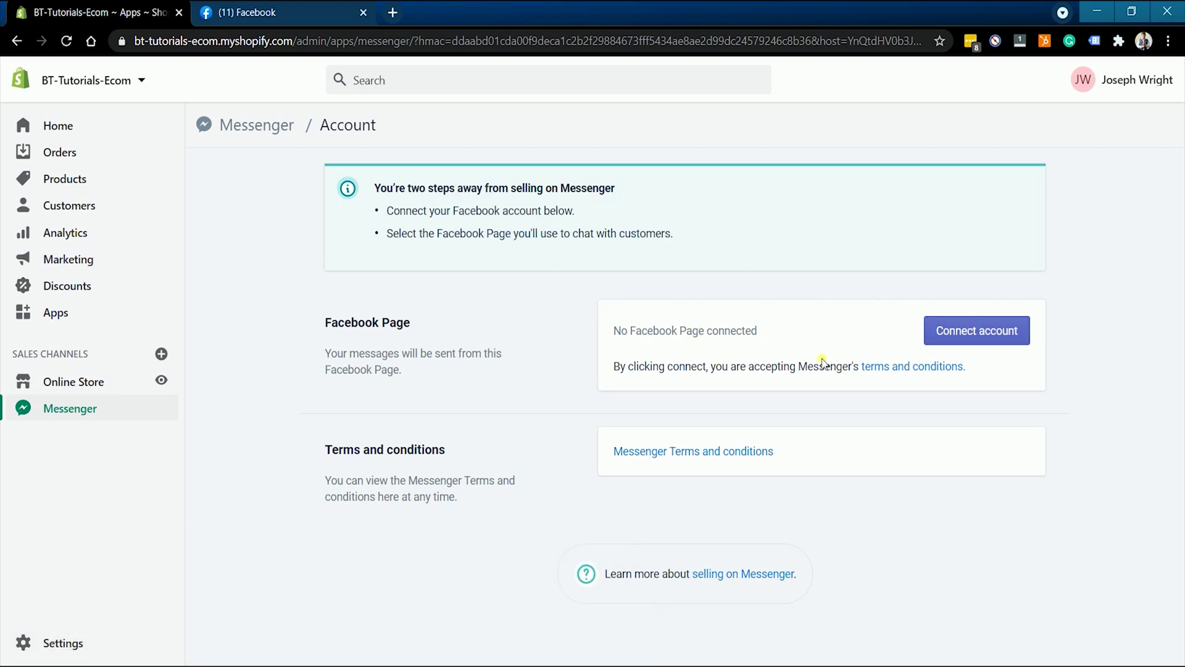
- Connect the already signed-in Facebook account to the Messenger channel
left_click(953, 333)
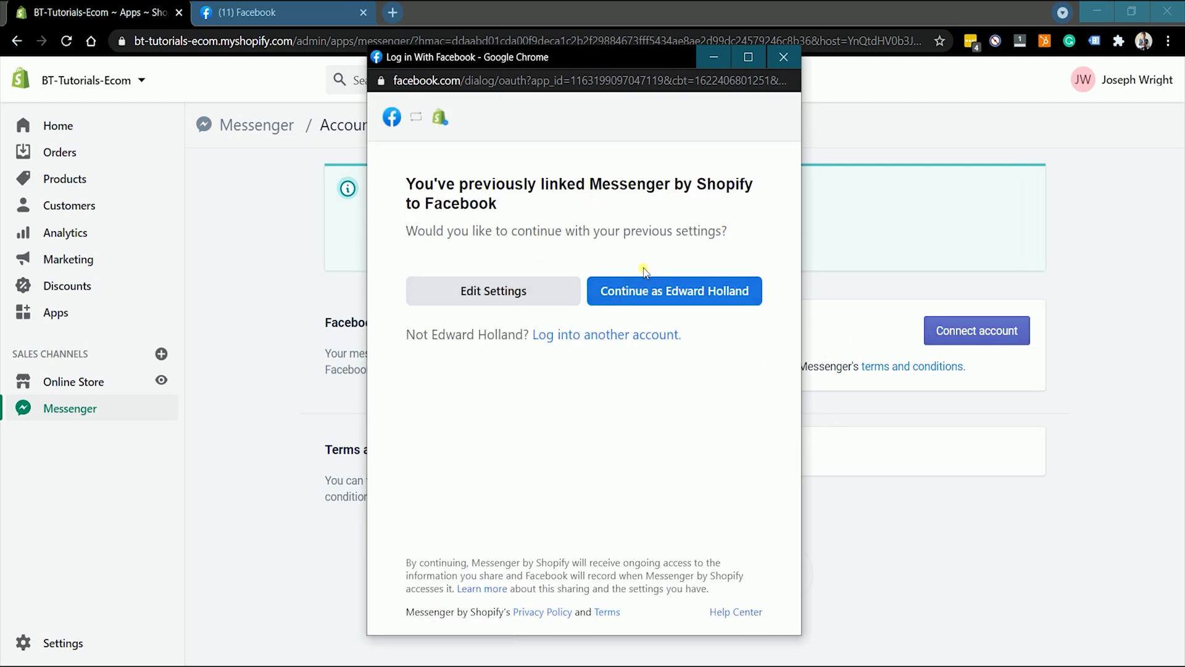
left_click(694, 292)
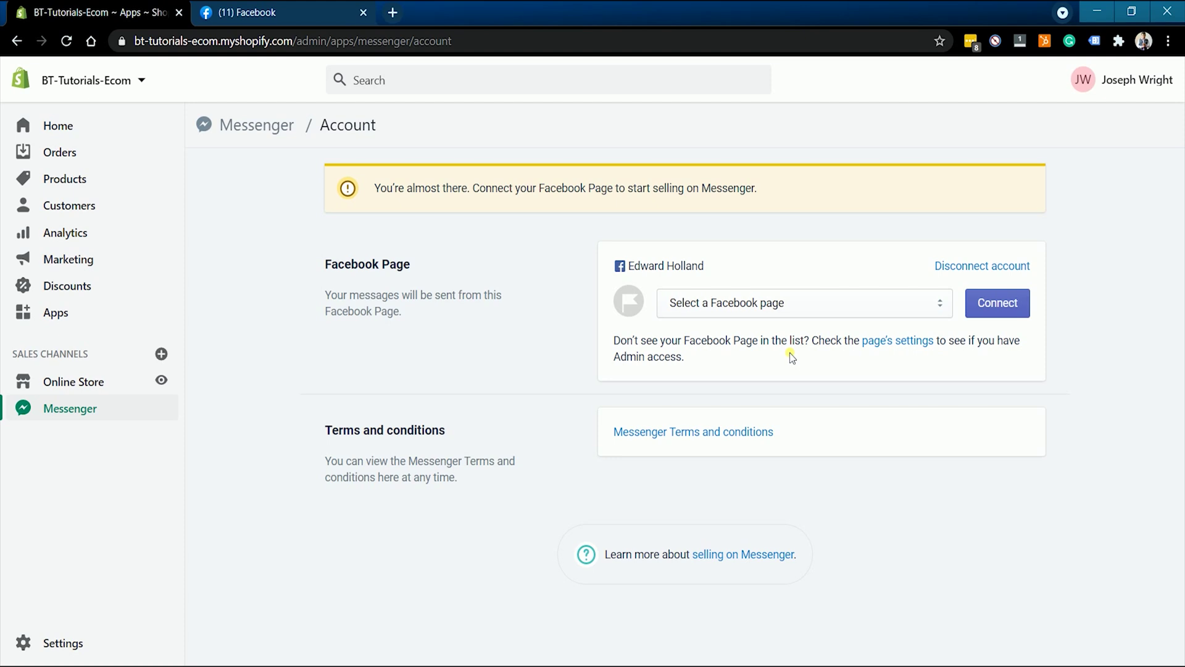
- Select the BT Shop (0 likes) Facebook page and connect it to Messenger
left_click(788, 307)
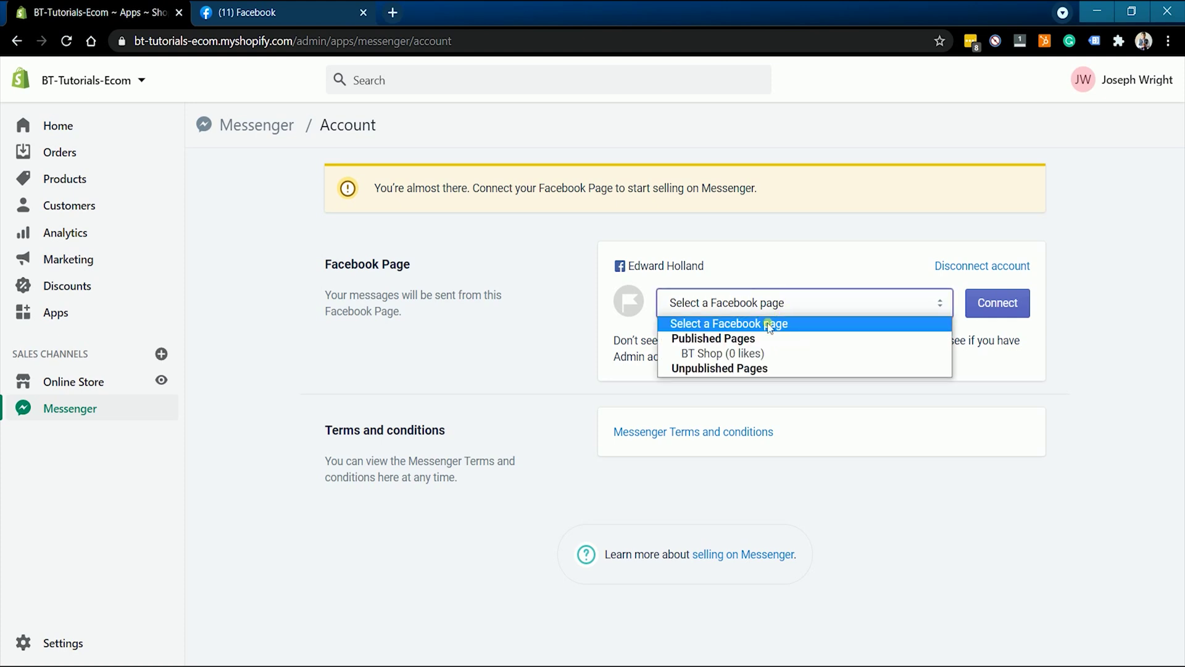
left_click(755, 355)
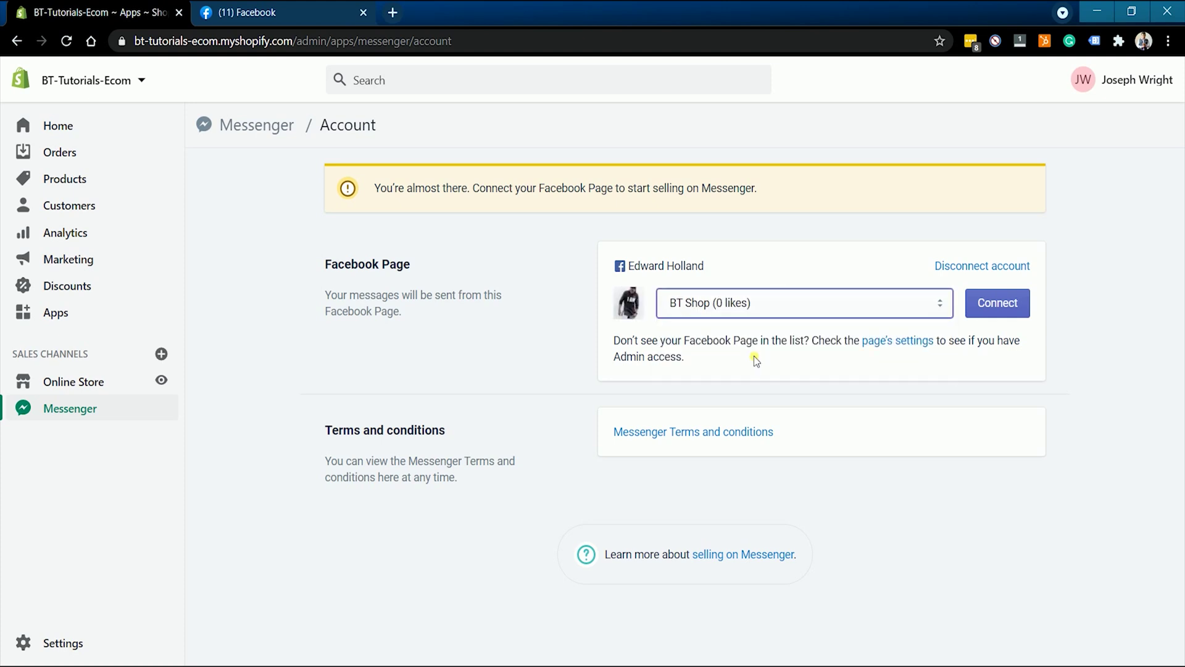
left_click(989, 303)
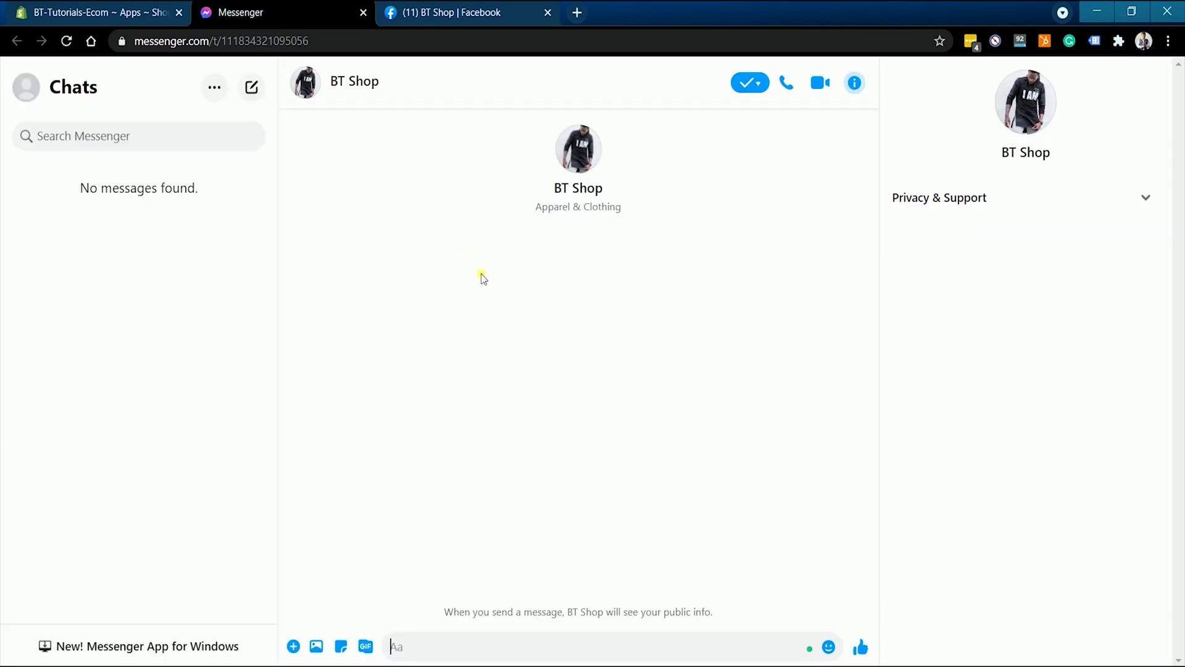
- Close the test Messenger chat tab to get back to the Messenger Account page
left_click(365, 12)
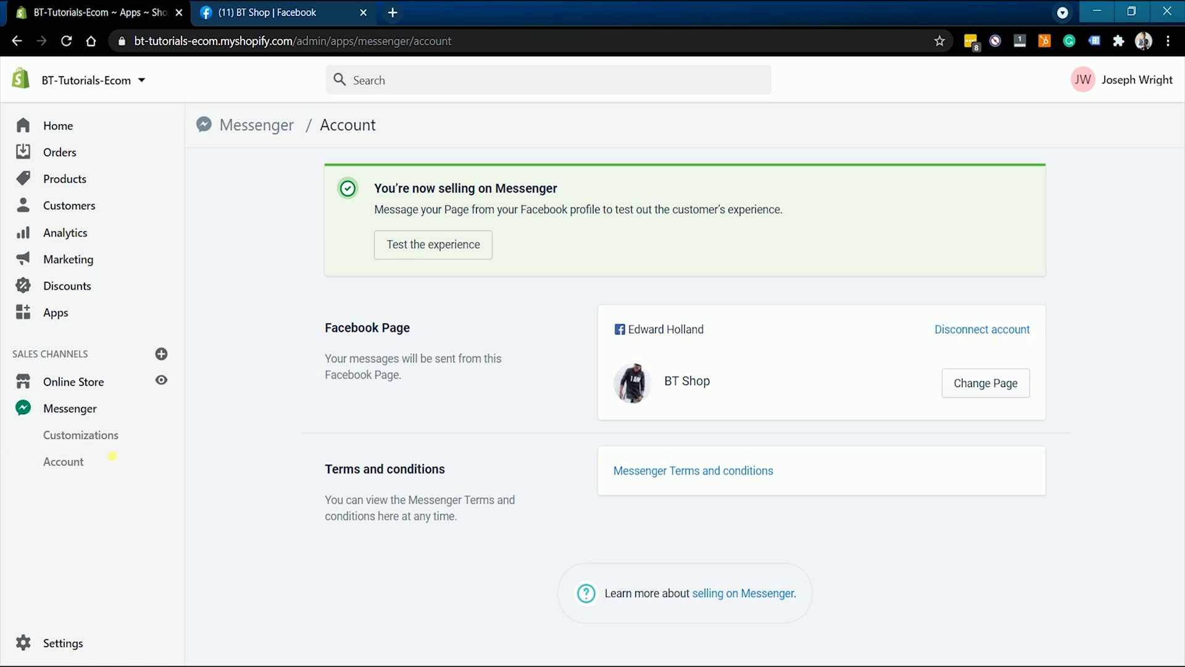
- Enable the Message Us button in Messenger customizations using the round blue Messenger icon style
left_click(90, 436)
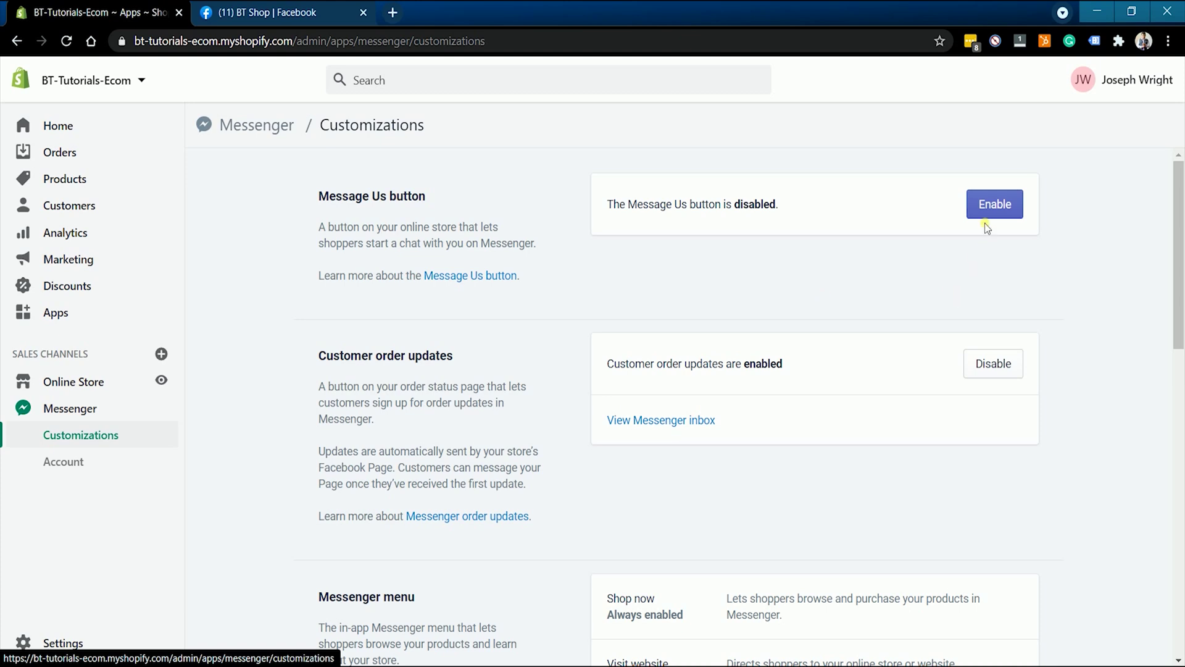
left_click(1005, 209)
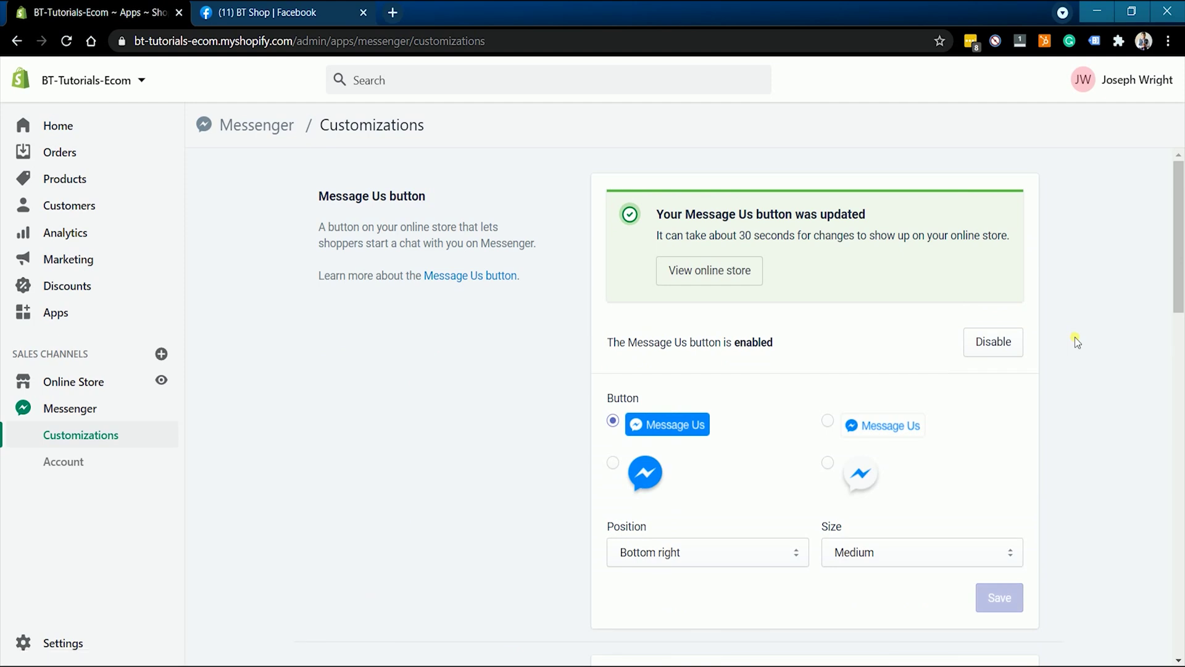
left_click(615, 463)
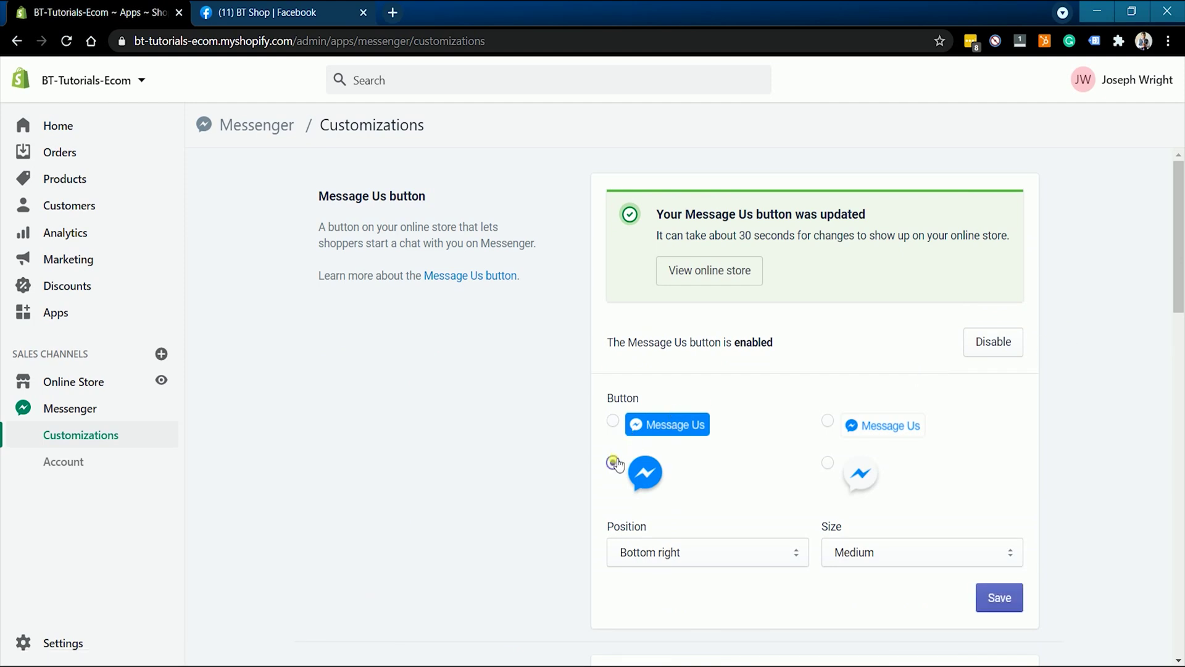
scroll(664, 435, "down", 1)
scroll(720, 421, "up", 1)
left_click(827, 420)
left_click(828, 462)
left_click(613, 463)
- Keep the button at bottom right, medium size, and save the settings
scroll(656, 464, "down", 1)
left_click(756, 480)
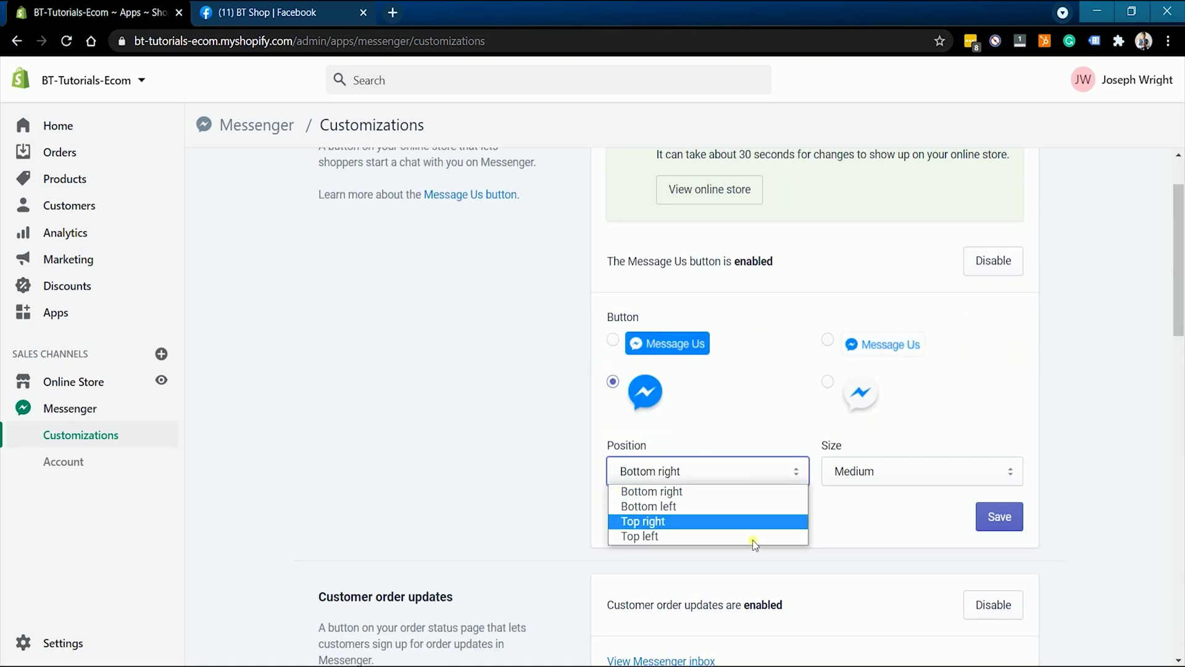
left_click(871, 499)
scroll(872, 499, "up", 1)
left_click(991, 598)
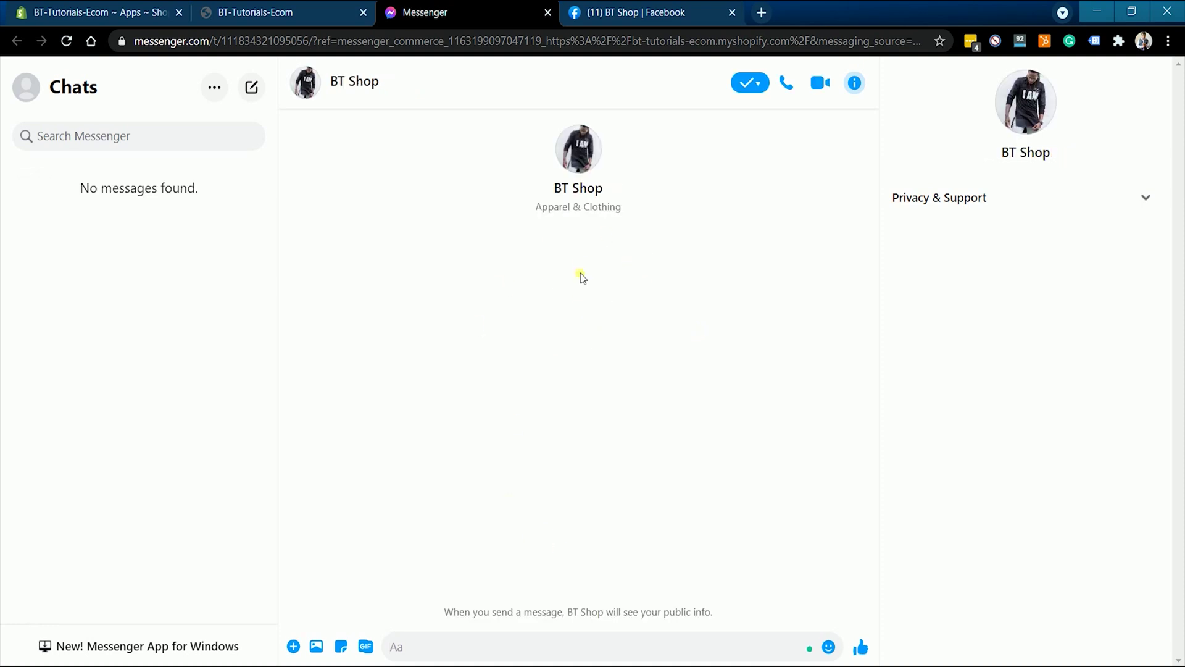
- Check the storefront's Messenger chat icon and the BT Shop chat, then return to the admin
left_click(320, 17)
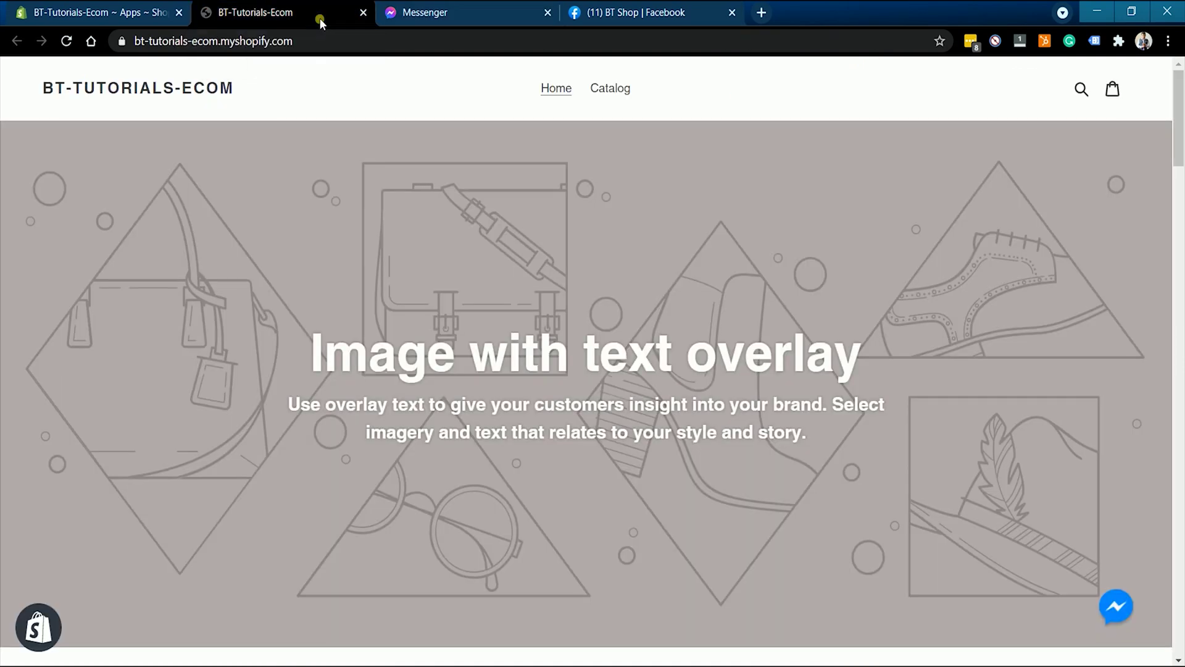
left_click(395, 15)
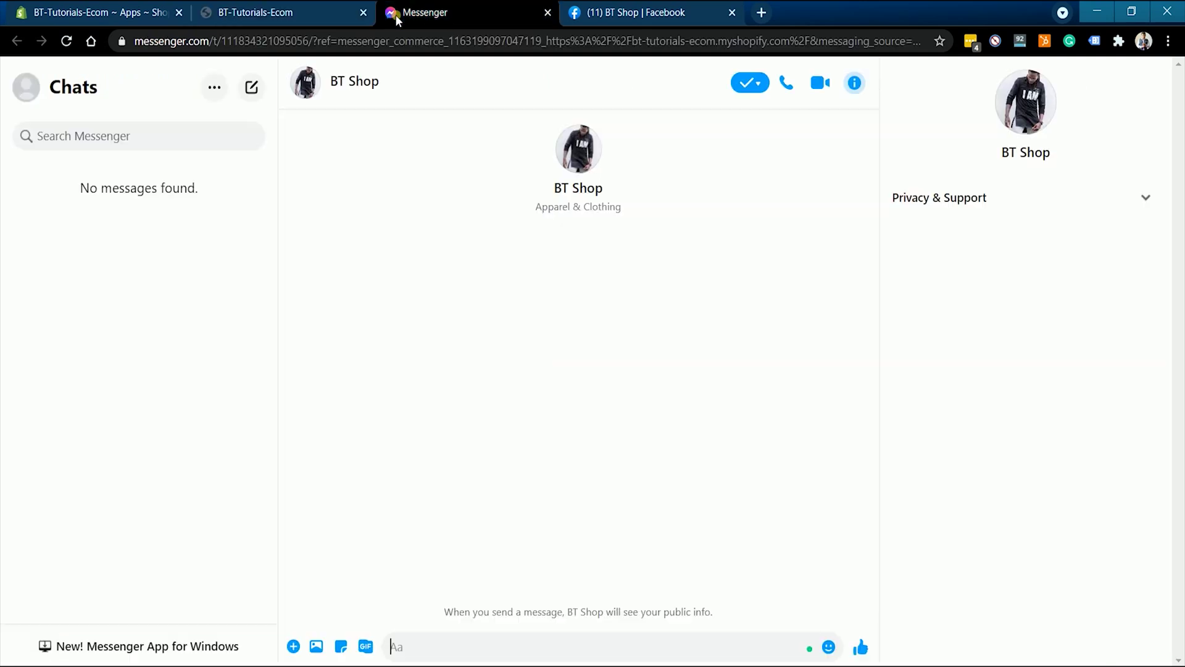
left_click(93, 12)
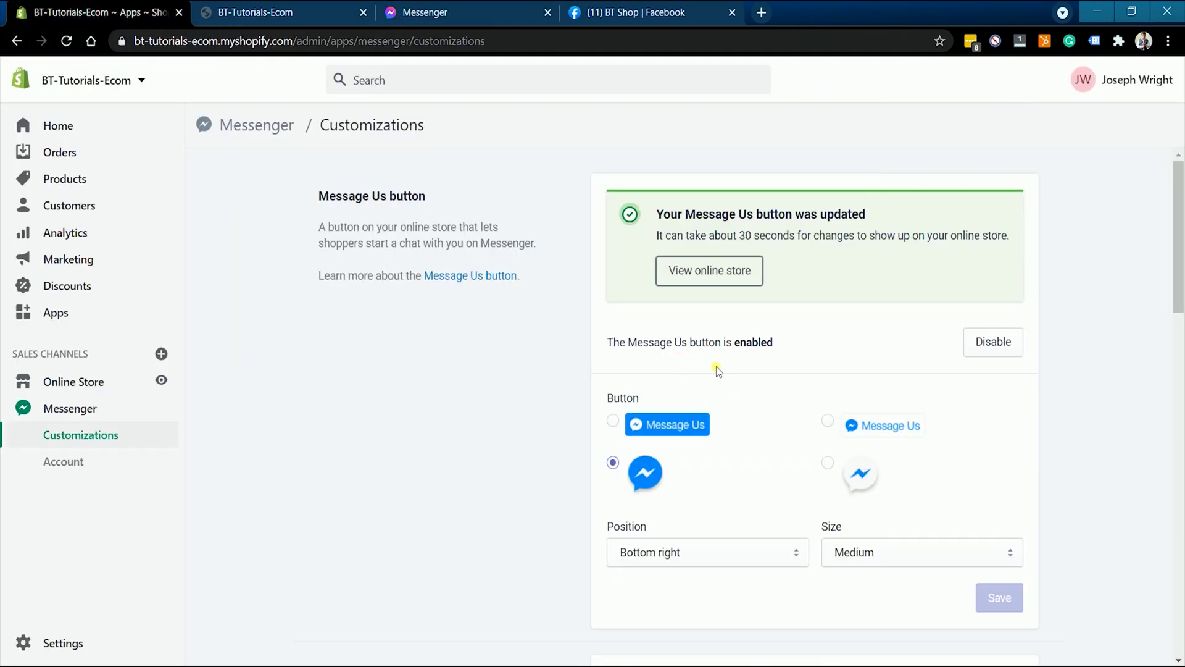
- Scroll down Customizations to the Messenger menu with Shop now and View website items
scroll(815, 402, "down", 8)
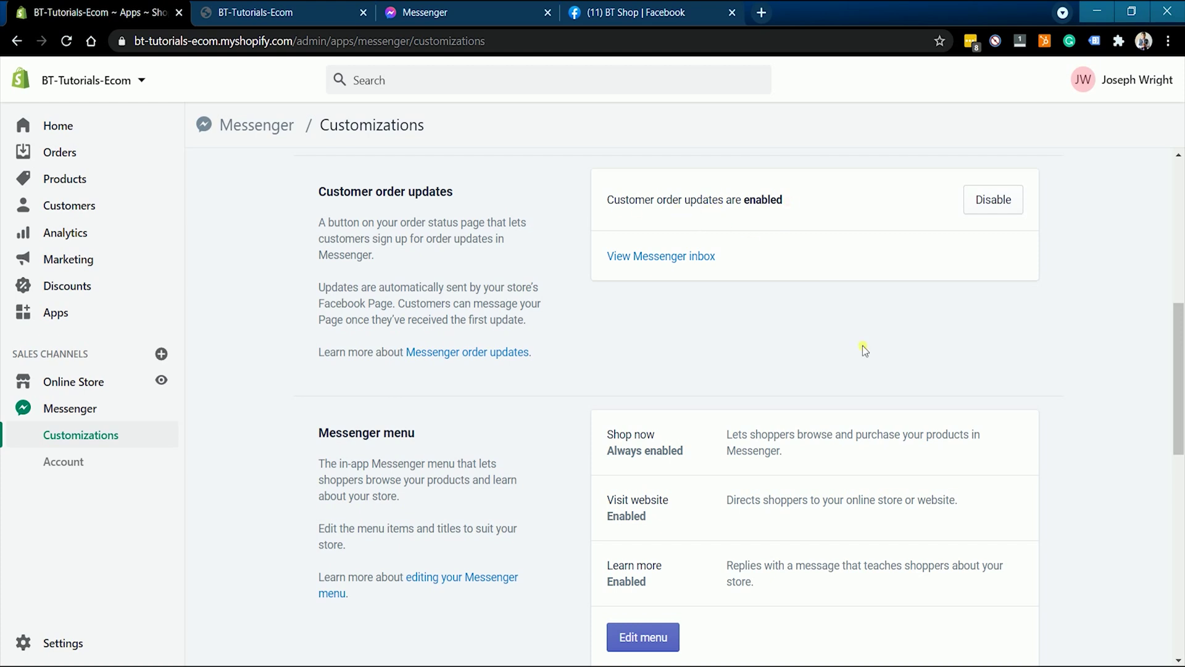
scroll(863, 349, "down", 2)
scroll(864, 371, "down", 2)
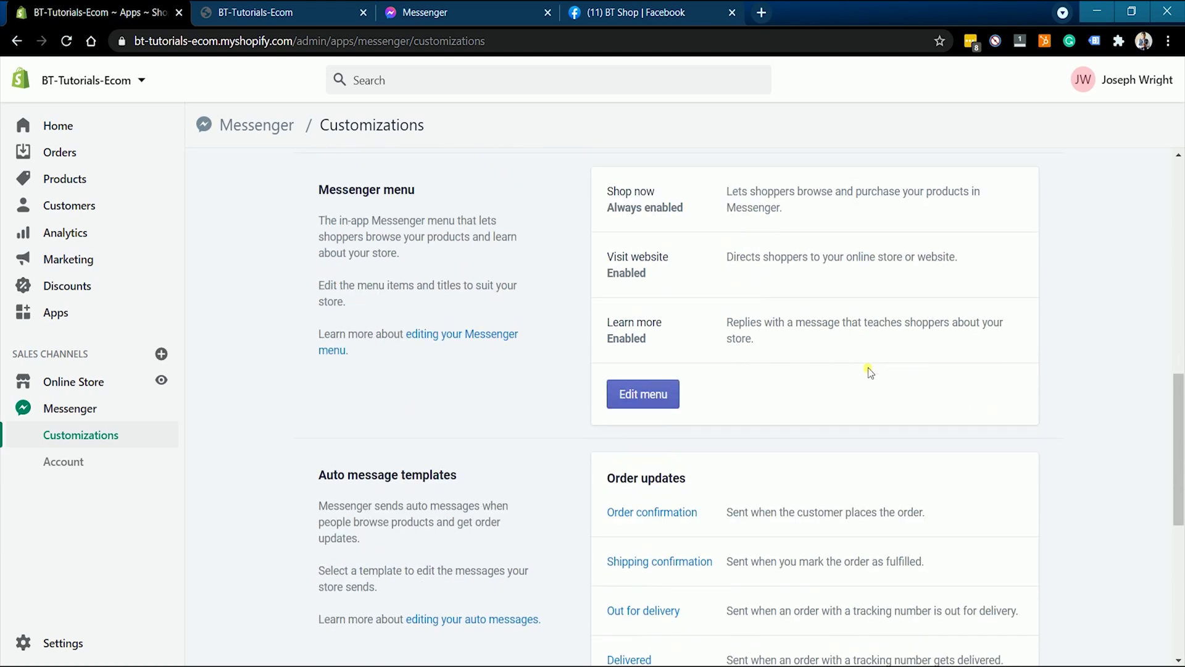
- Open the Messenger menu editor and preview the Shop now, Visit website and Learn more items on the phone
left_click(652, 393)
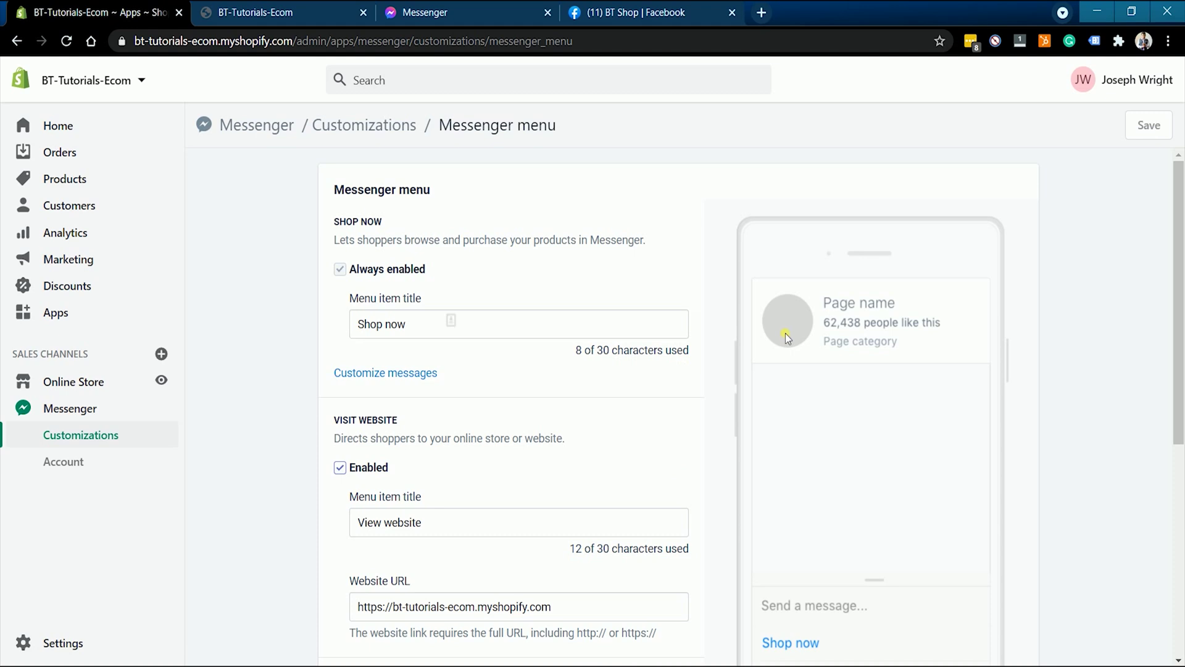
scroll(665, 313, "down", 1)
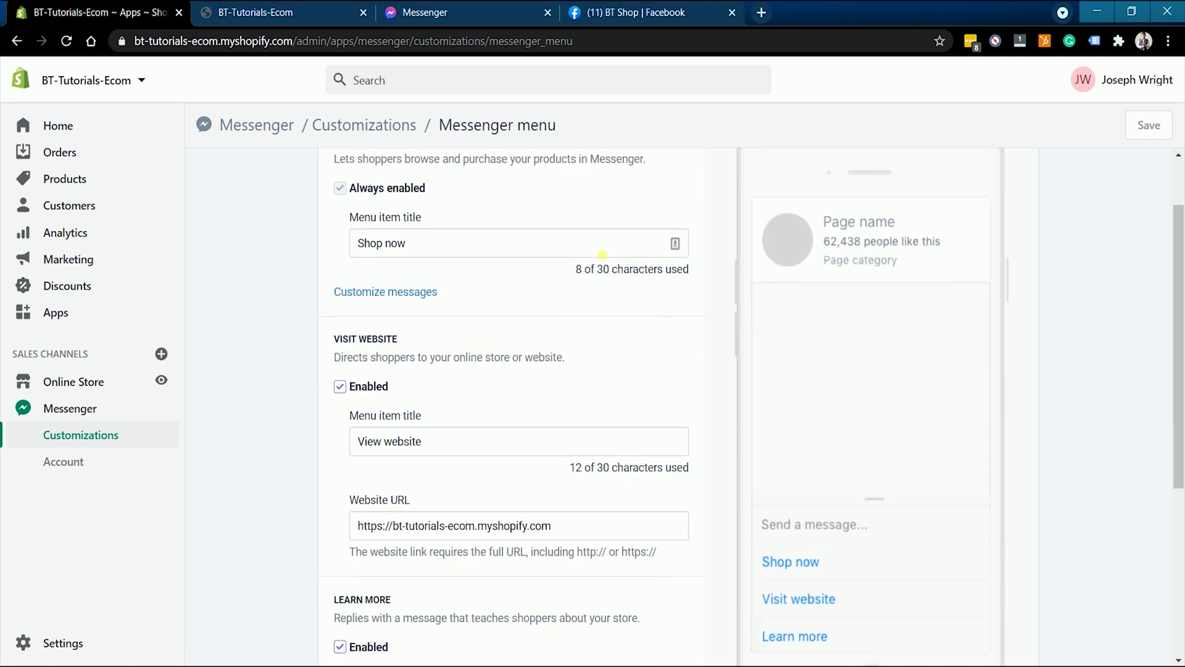
left_click(604, 251)
left_click(707, 352)
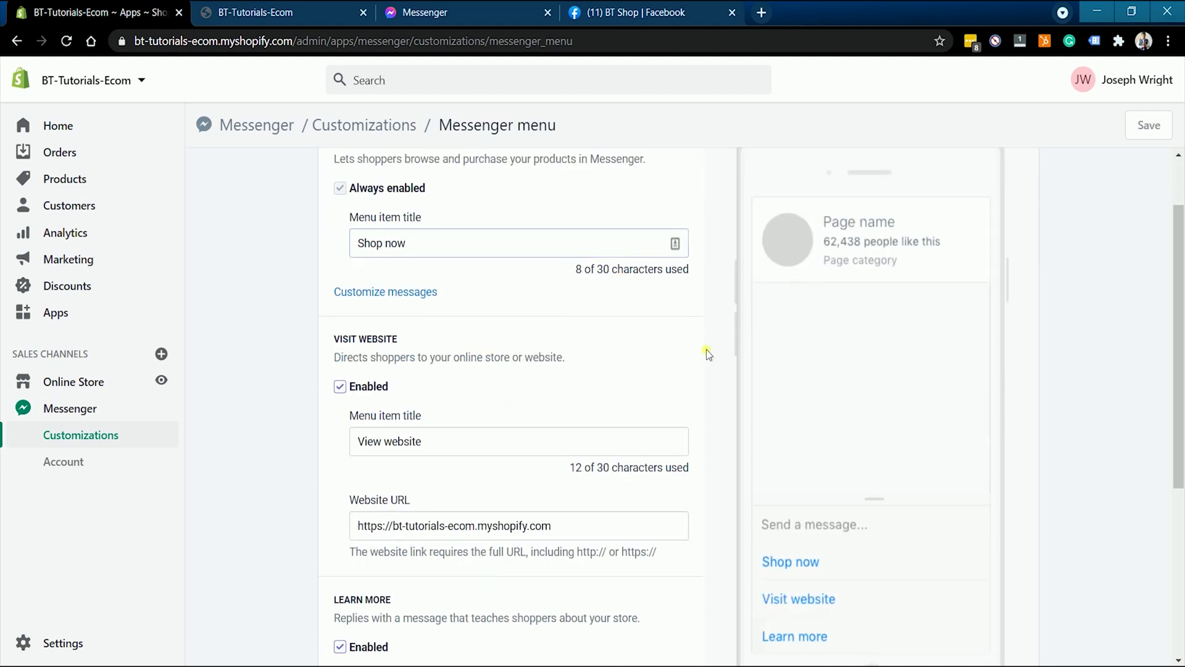
scroll(814, 368, "up", 1)
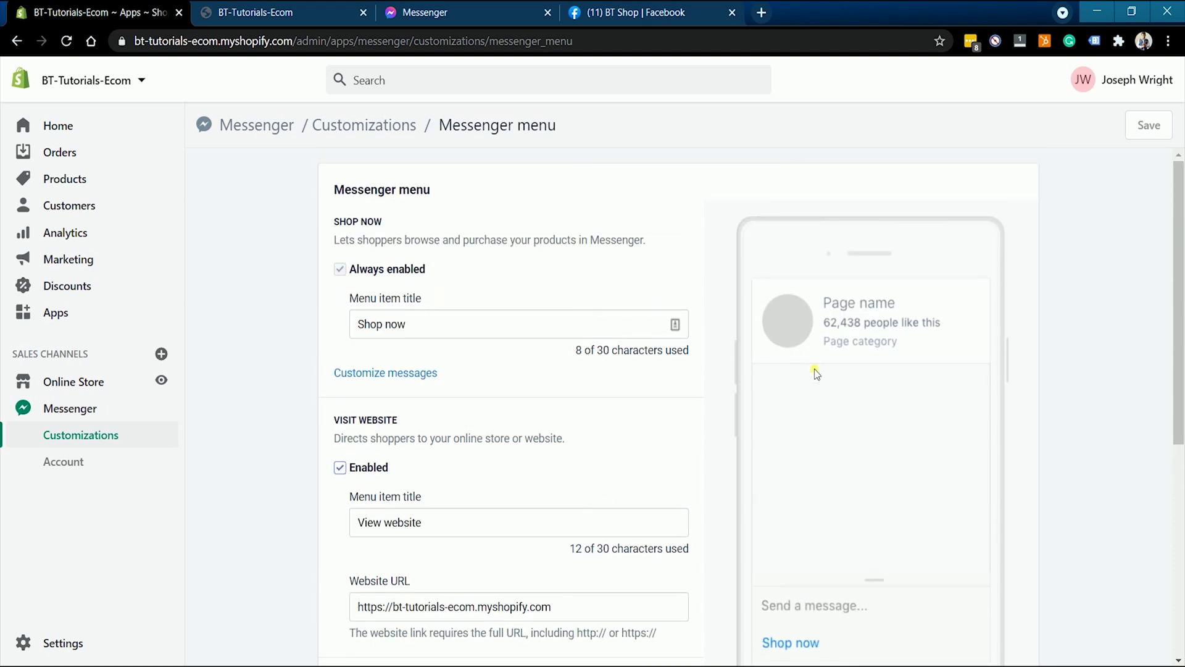
scroll(809, 444, "down", 1)
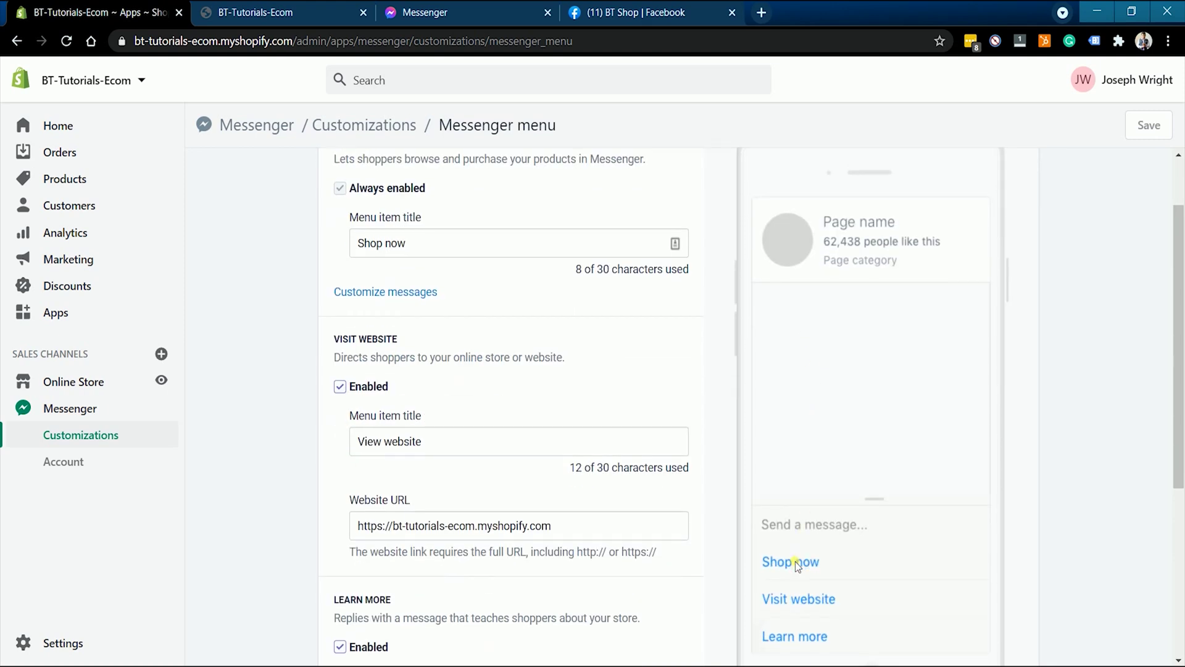
scroll(698, 413, "down", 5)
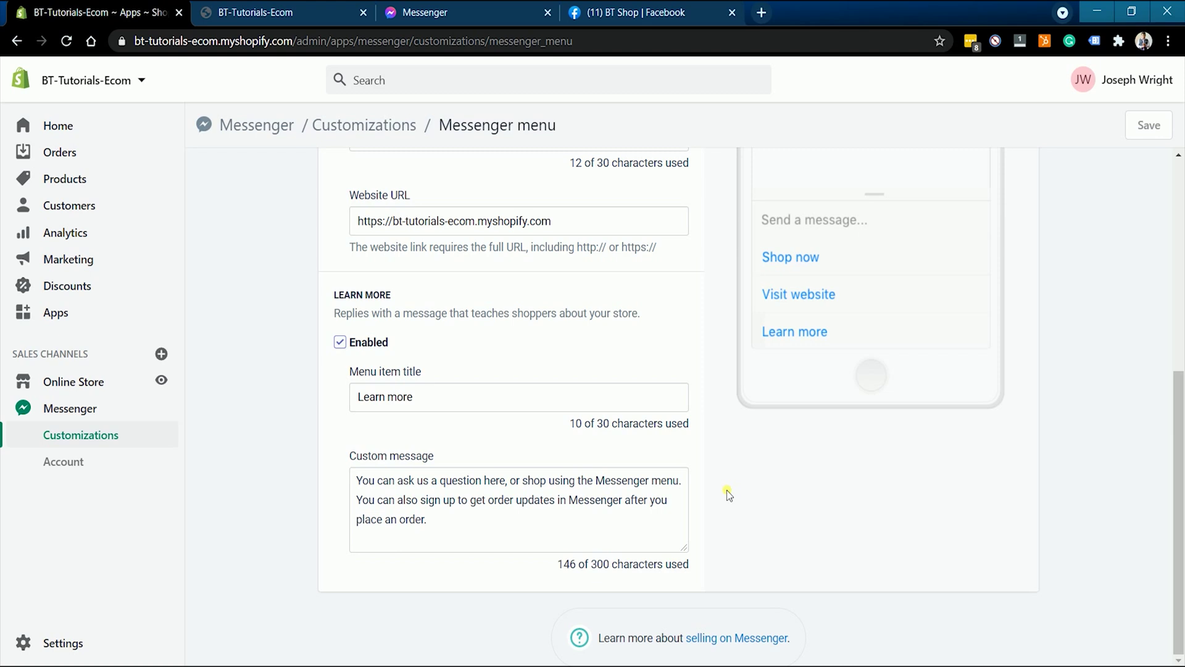
scroll(727, 490, "up", 6)
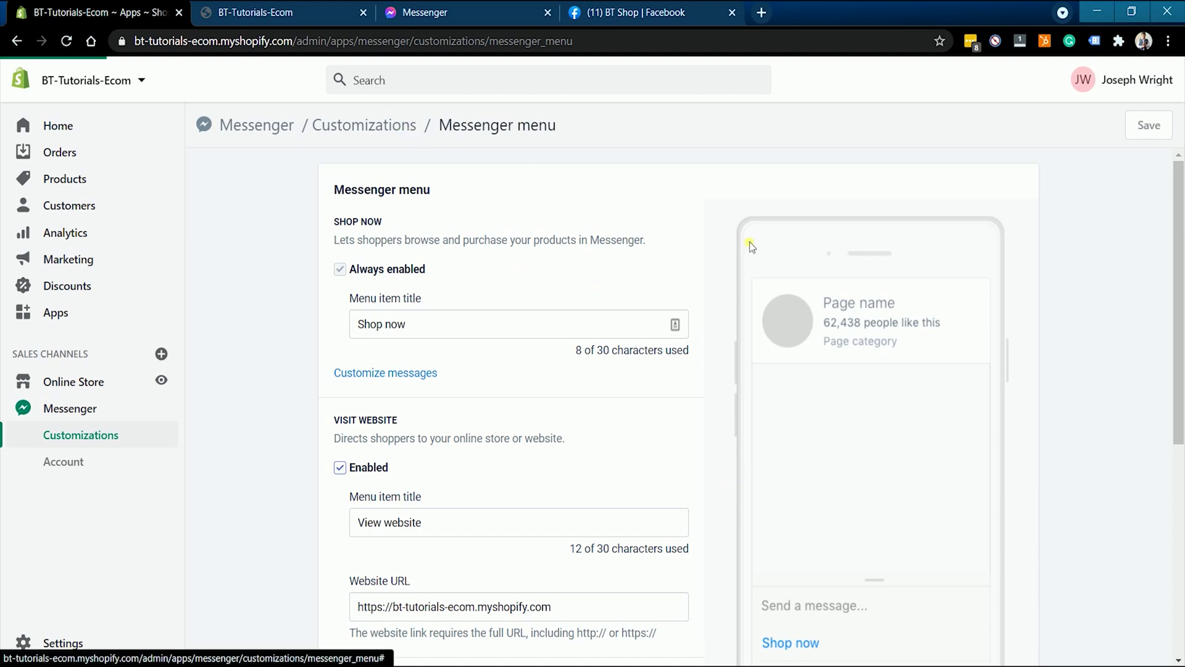
- Return to Messenger Customizations and view the Order updates and Shopping auto message templates
left_click(371, 126)
scroll(772, 336, "down", 6)
scroll(769, 344, "down", 7)
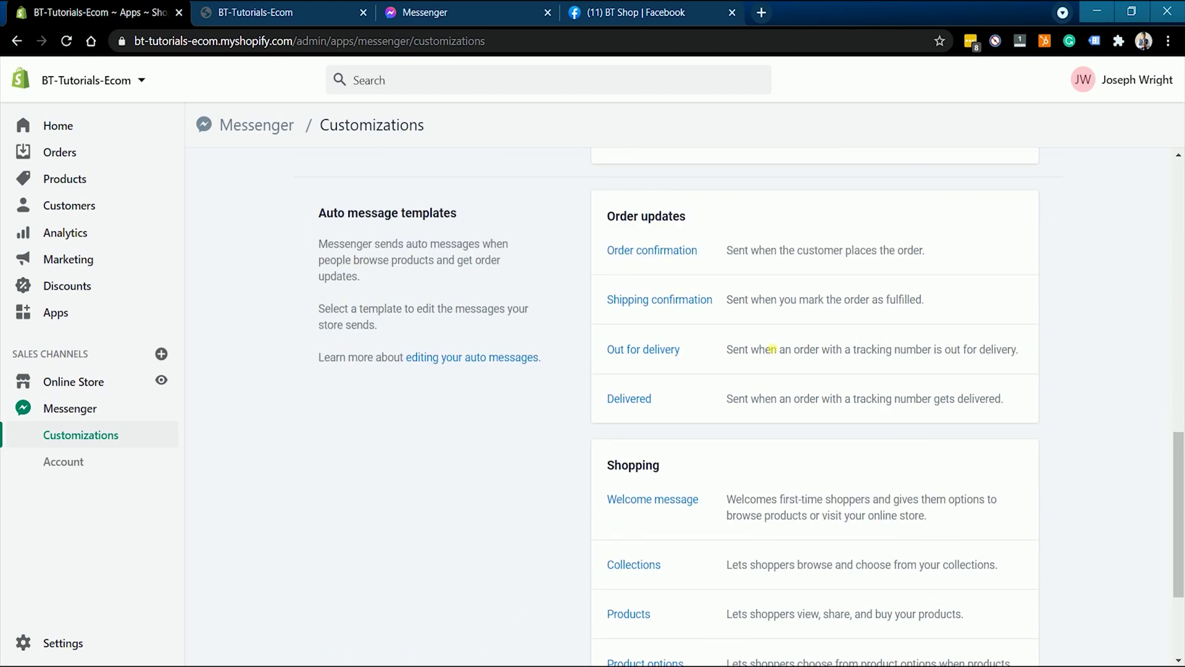